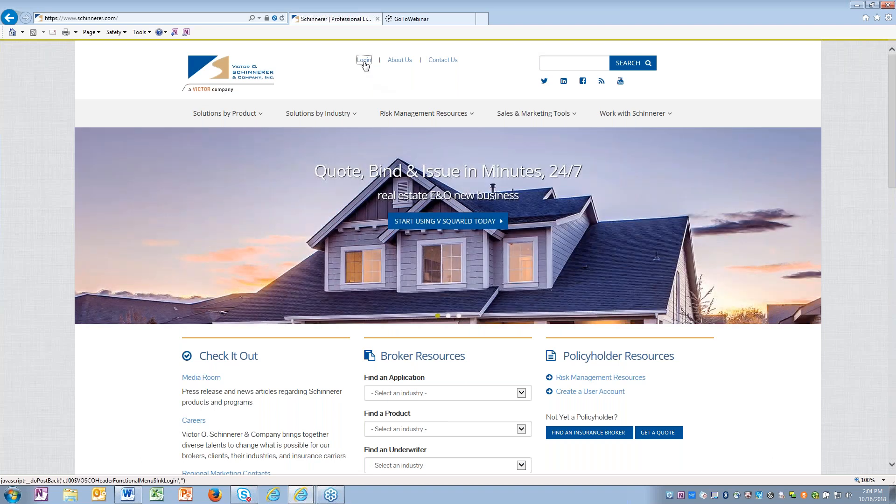
# Open the Real Estate E&O account registration form from the online solutions page, choosing Insurance Broker as the relationship with Schinnerer.
pyautogui.click(365, 61)
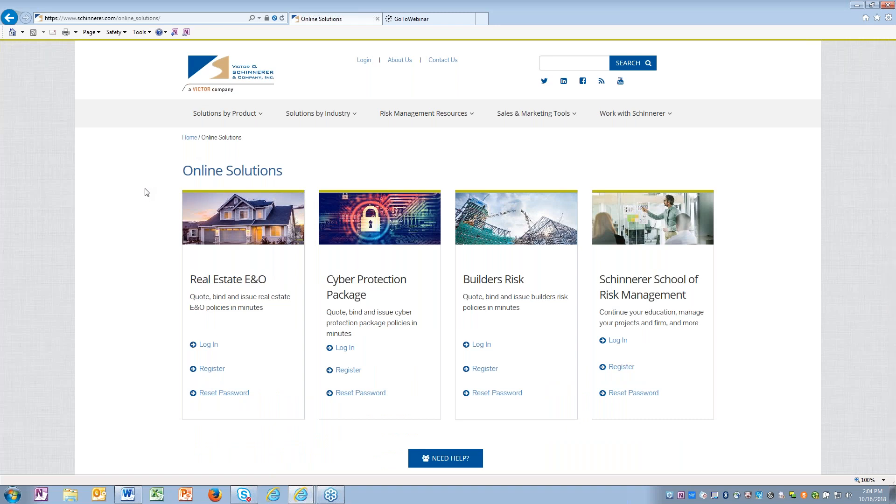
pyautogui.click(211, 370)
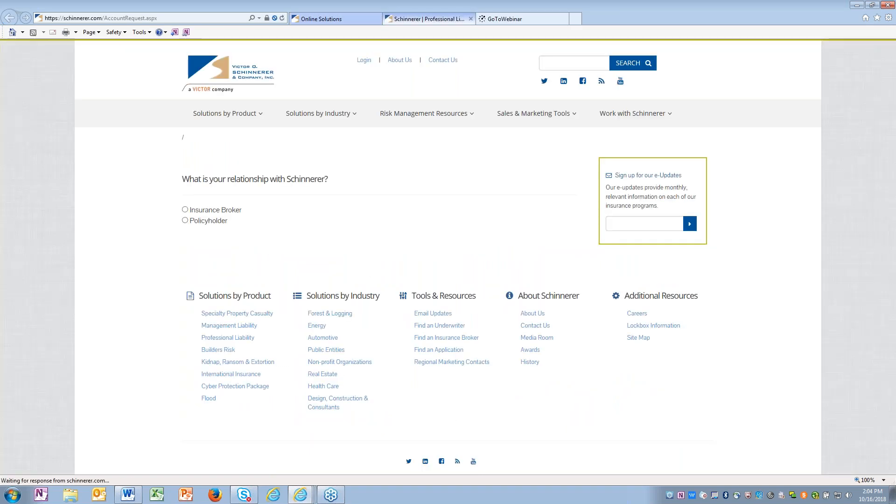
pyautogui.click(185, 210)
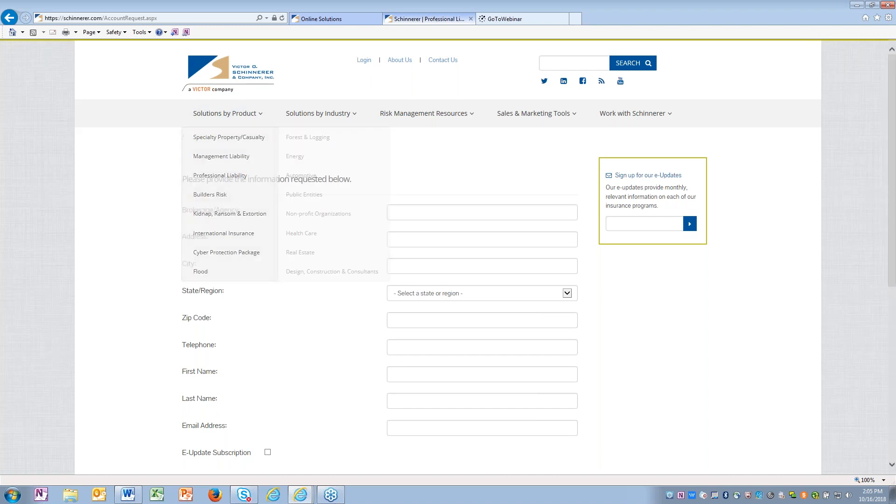
# Load the agency portal from the copied sign-on address and open the V Squared Realty Services, LLC submission.
pyautogui.click(216, 19)
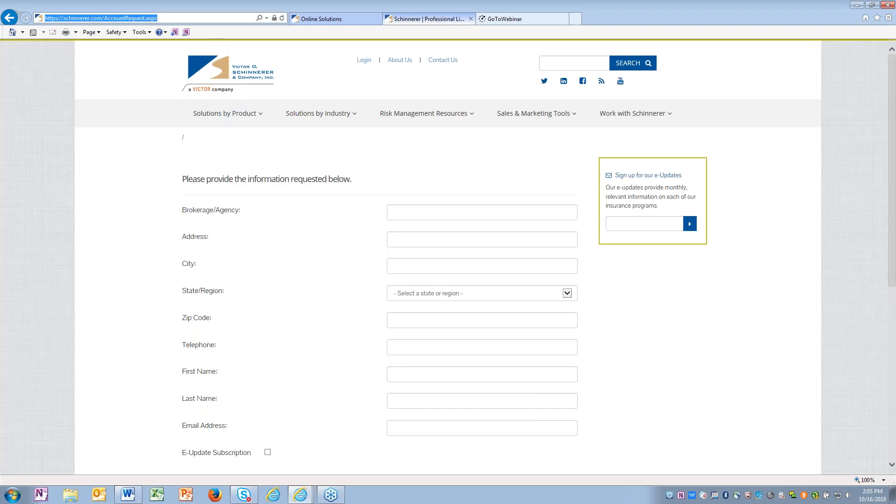
pyautogui.hotkey('ctrl', 'v')
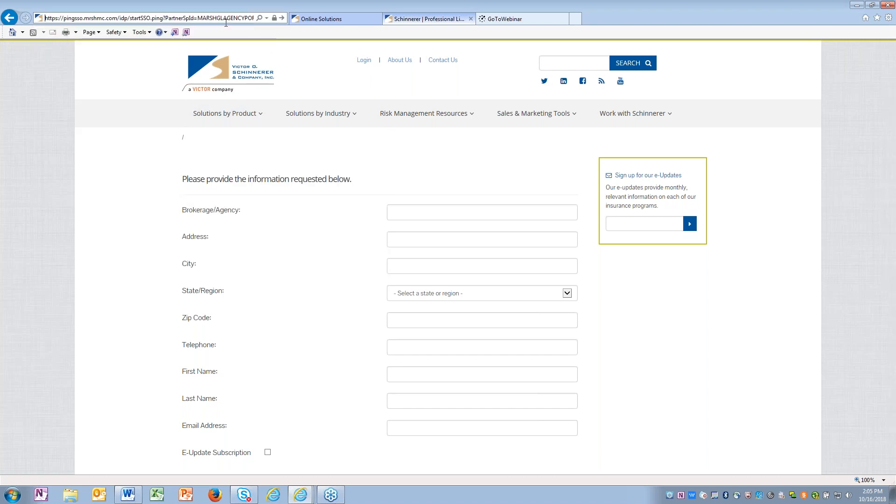
pyautogui.press('Return')
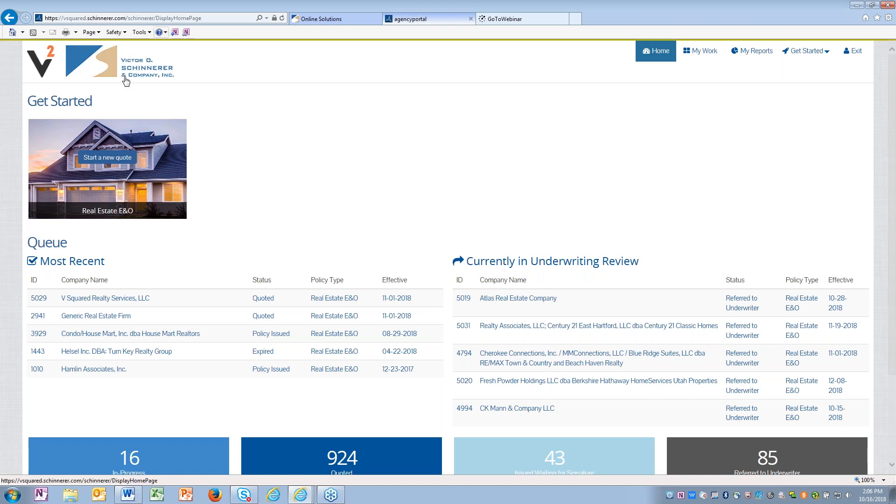
pyautogui.click(121, 299)
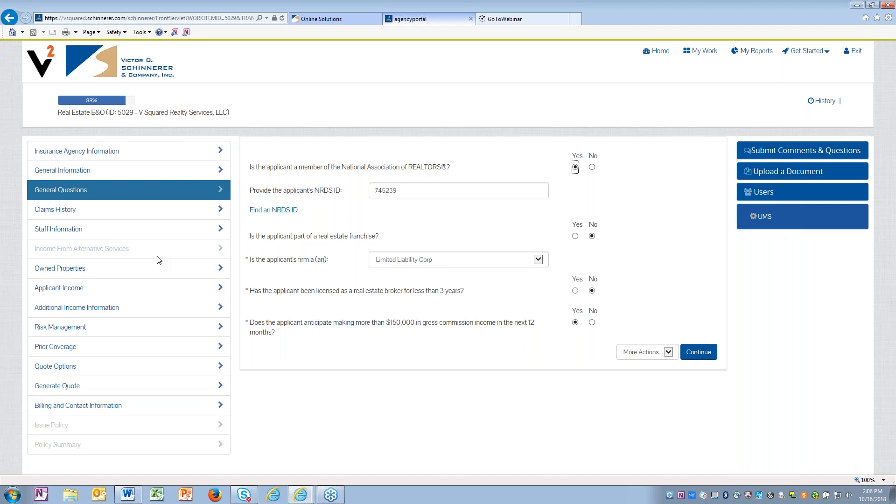
# Try answering No to the $150,000 commission income question and its services and staff-size follow-ups, and restore the income answer to Yes.
pyautogui.click(592, 323)
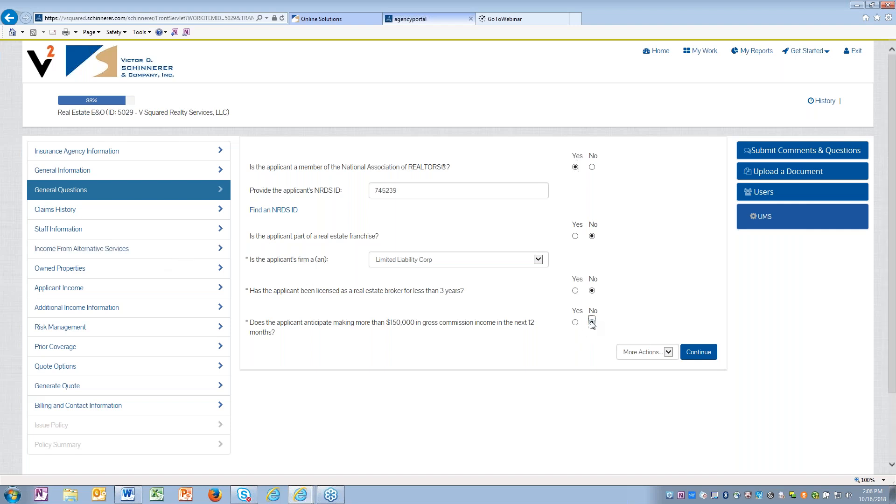
pyautogui.click(592, 360)
pyautogui.click(593, 399)
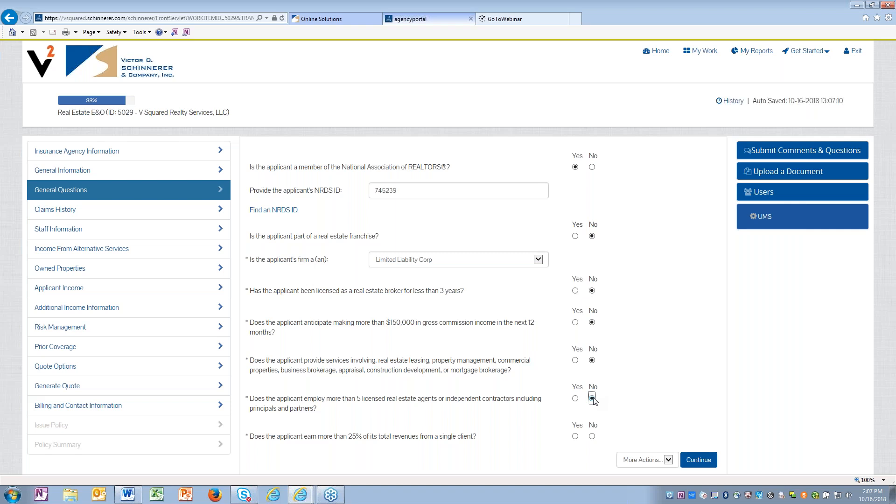
pyautogui.click(575, 323)
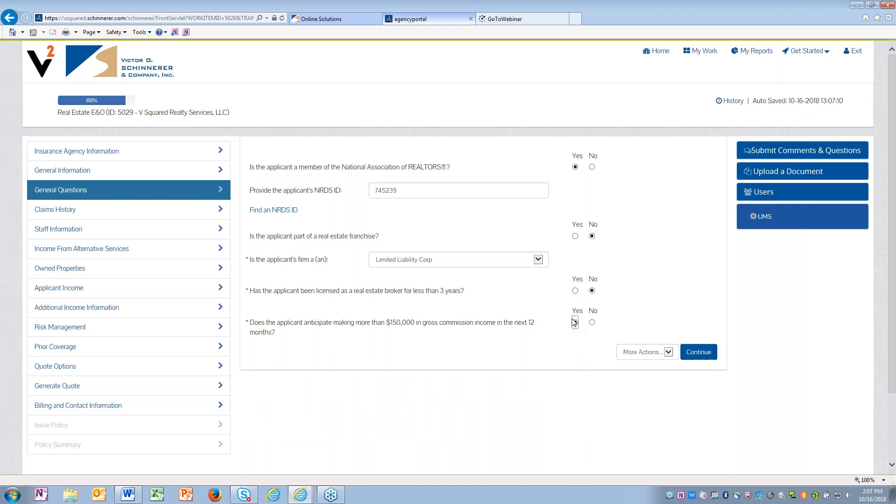
# In Income From Alternative Services, try answering Yes with 1031 exchanges selected, and set the applicant's involvement back to No.
pyautogui.click(122, 258)
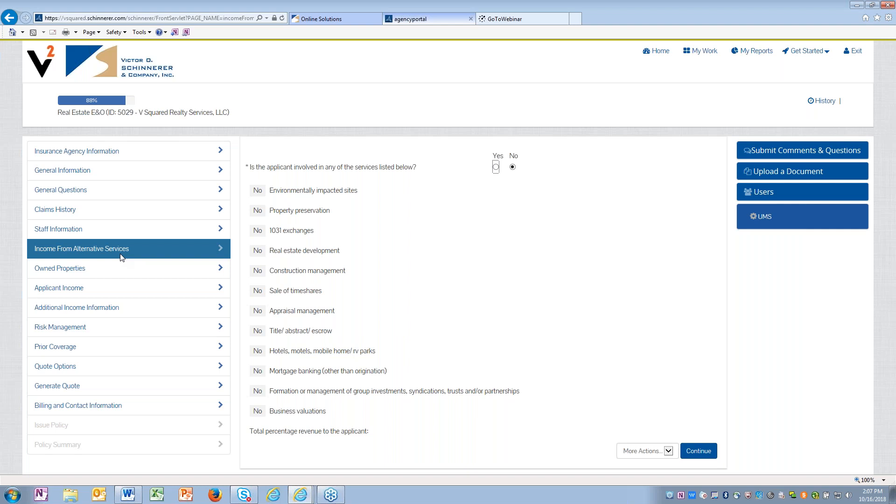
pyautogui.click(496, 167)
pyautogui.click(252, 231)
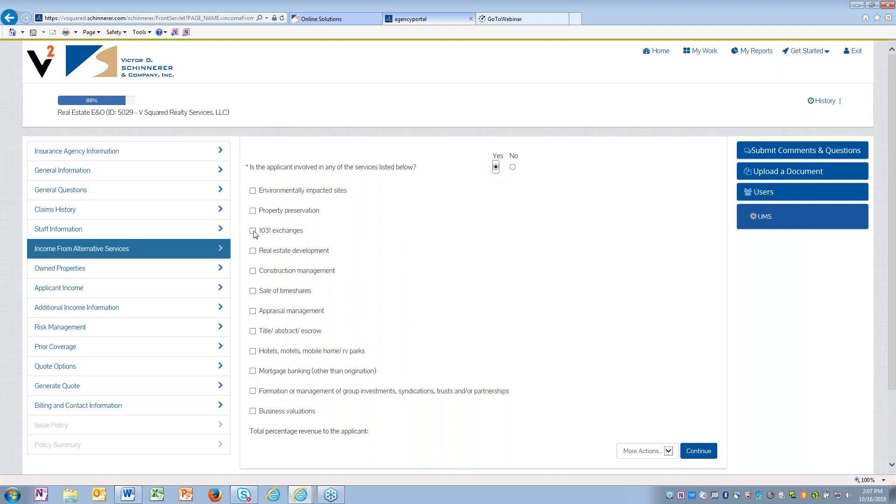
pyautogui.click(513, 167)
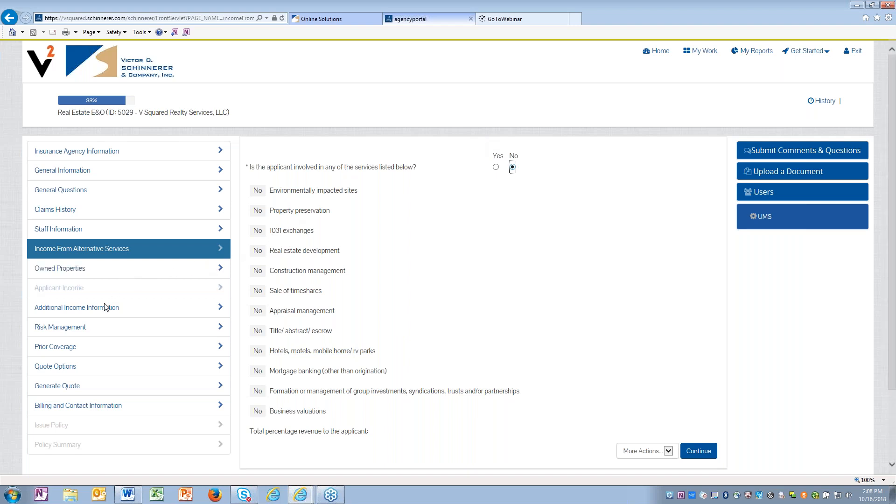
# Review the limit of liability choices and optional coverages in Quote Options, keep the selections, and continue to the generated quote.
pyautogui.click(71, 368)
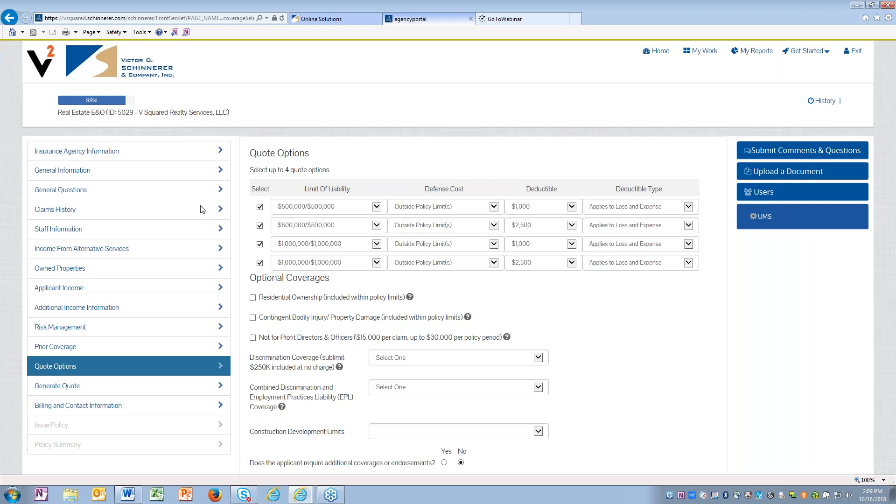
pyautogui.click(376, 207)
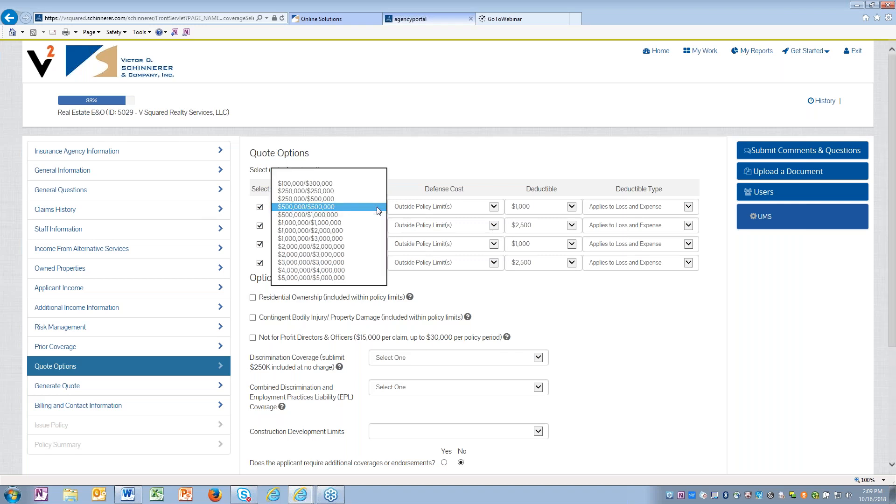
pyautogui.click(377, 207)
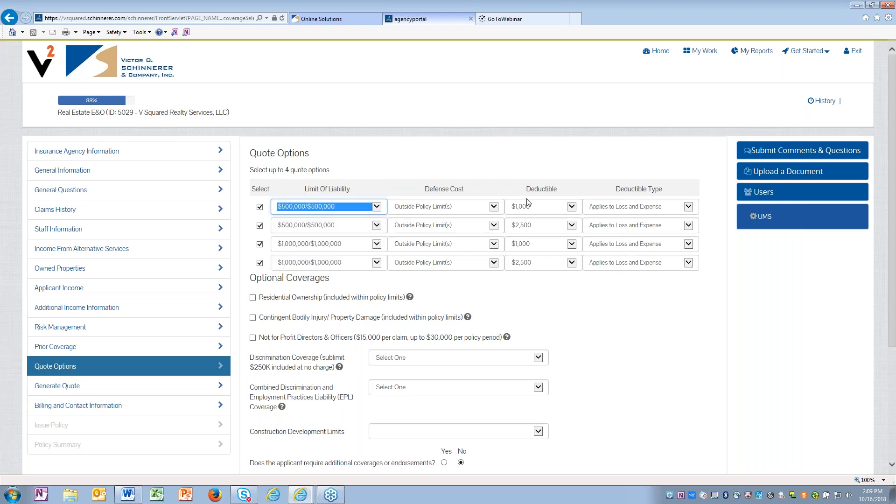
pyautogui.click(629, 175)
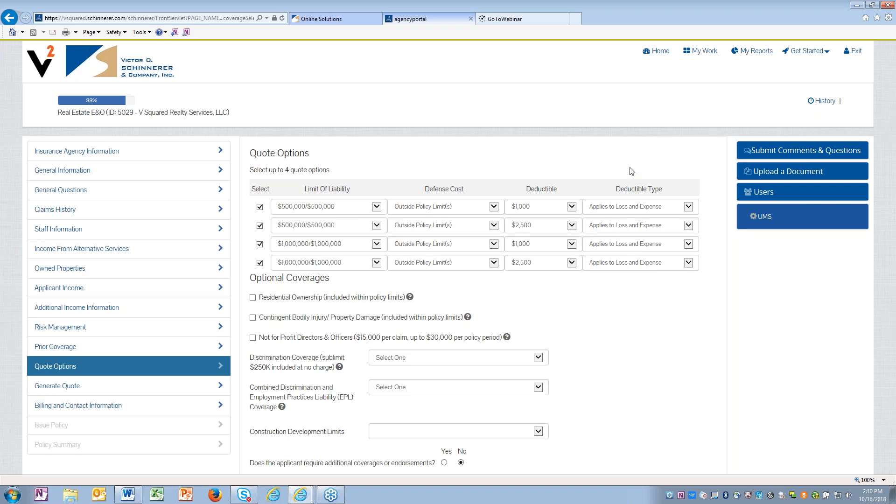
pyautogui.scroll(-3, 631, 171)
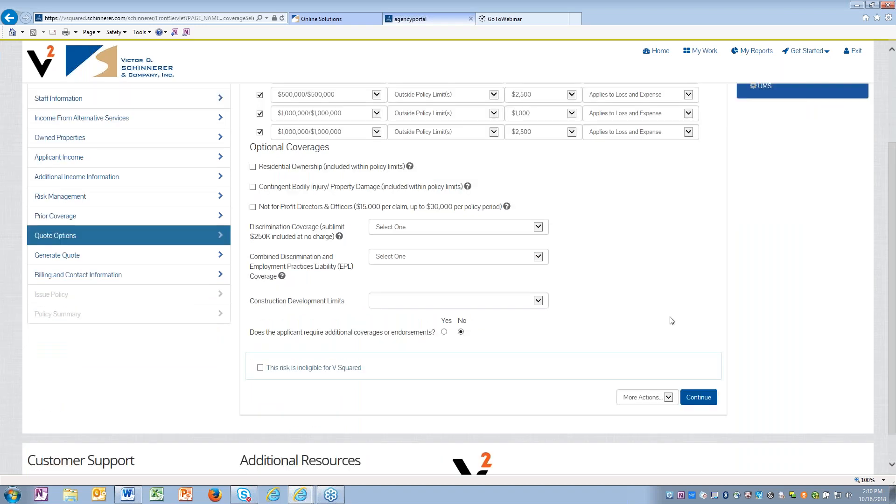
pyautogui.click(710, 401)
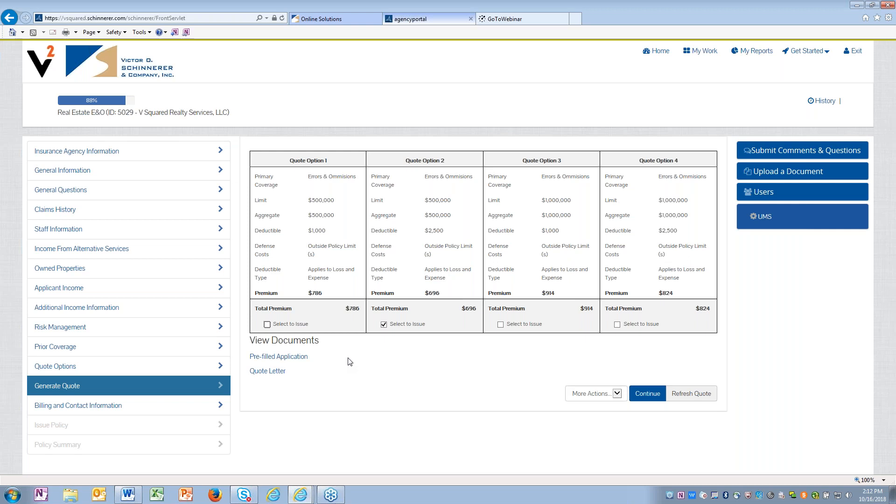
# Open the Pre-filled Application document, examine the applicant's answers across its pages, and close it.
pyautogui.click(279, 357)
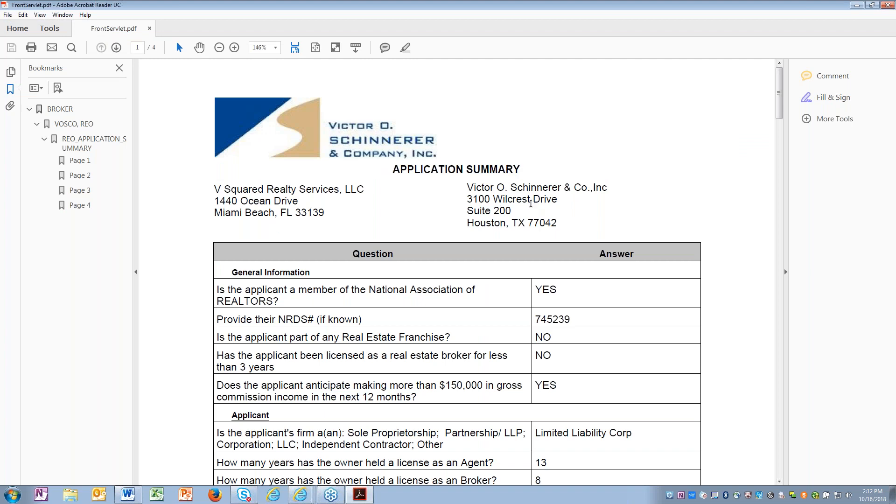
pyautogui.scroll(-5, 534, 204)
pyautogui.scroll(-7, 534, 204)
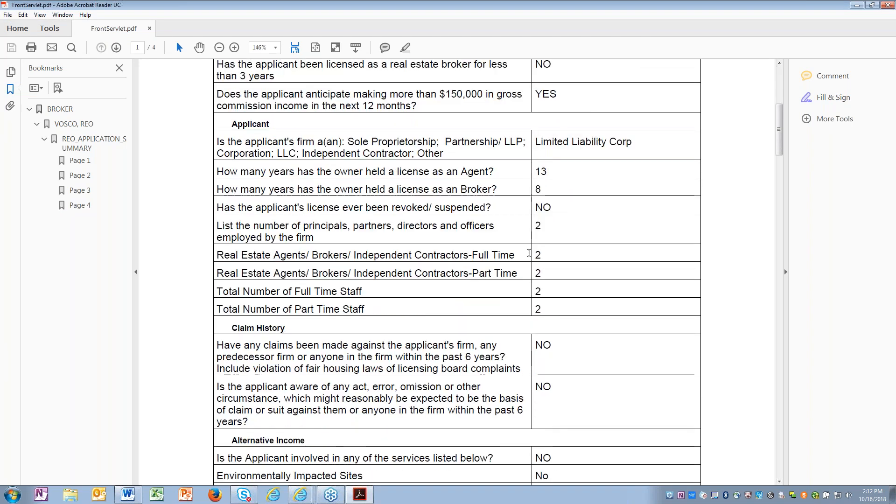
pyautogui.scroll(-15, 509, 255)
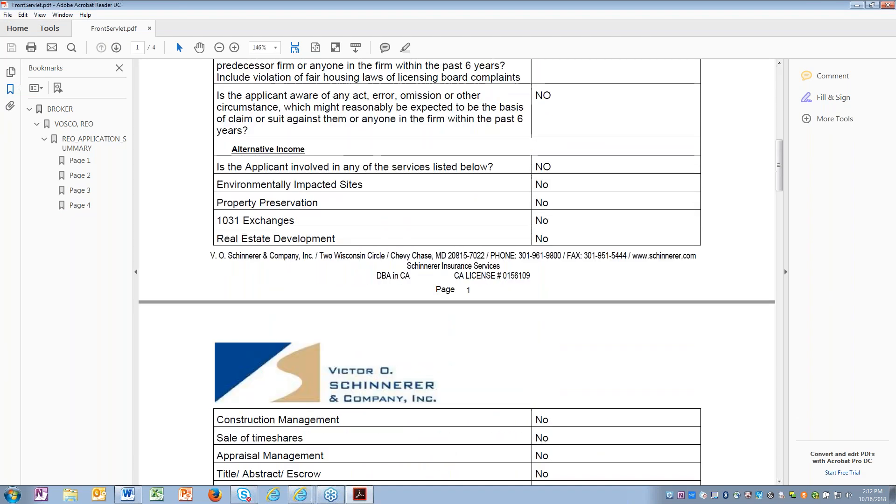
pyautogui.scroll(15, 508, 255)
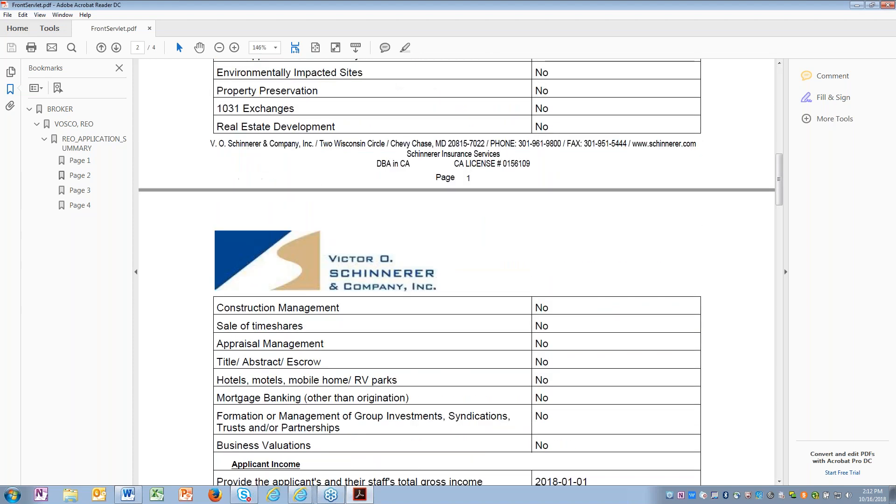
pyautogui.scroll(3, 509, 255)
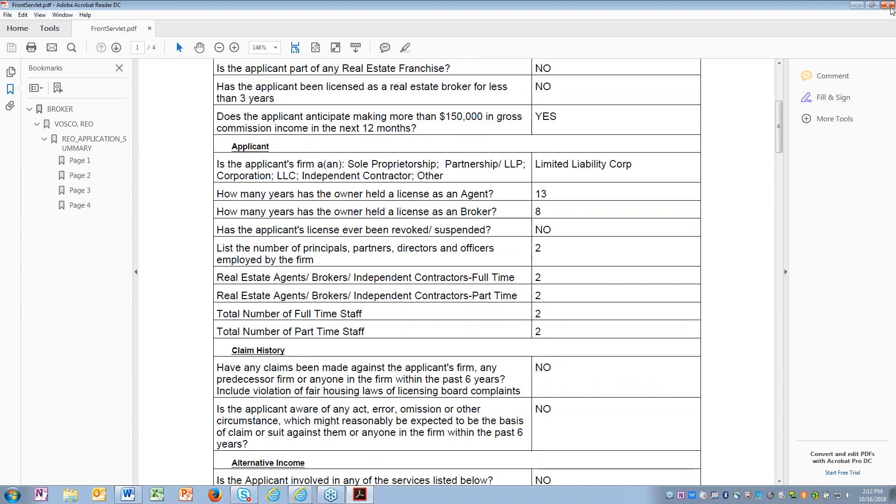
pyautogui.click(890, 6)
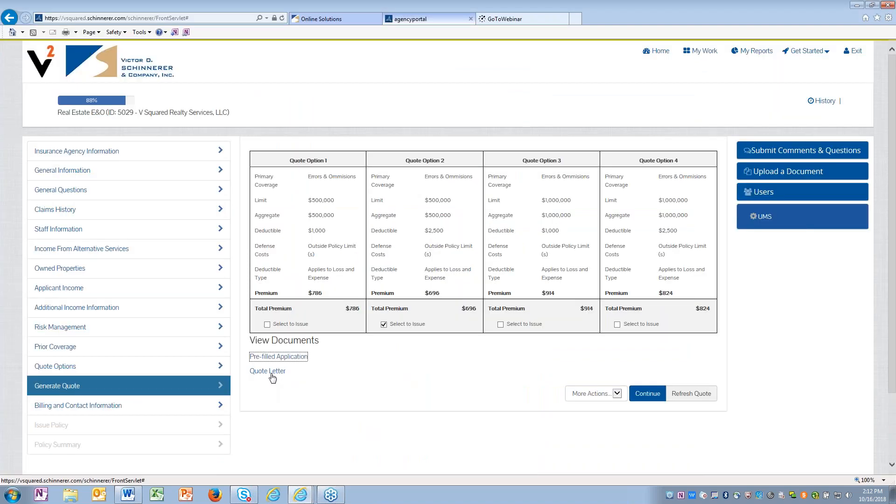
# Open the Quote Letter, examine its coverages, endorsements, outstanding items, payment options and declarations page, and close it.
pyautogui.click(271, 372)
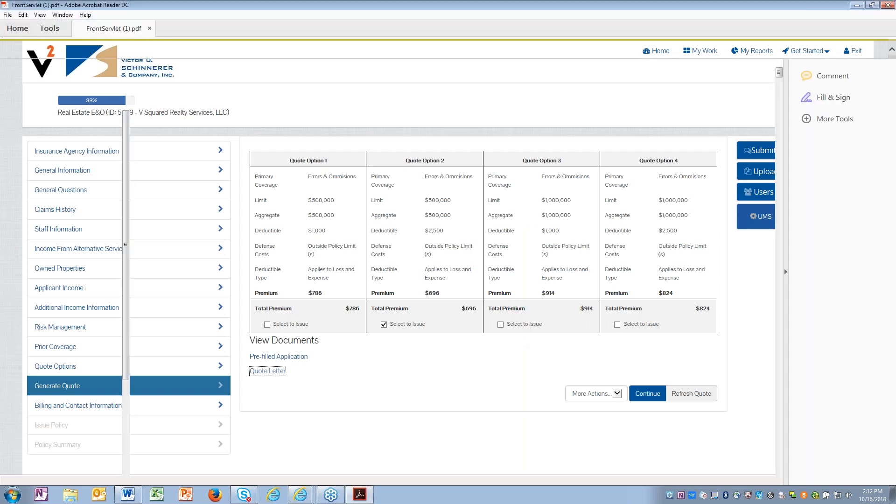
pyautogui.scroll(-5, 516, 304)
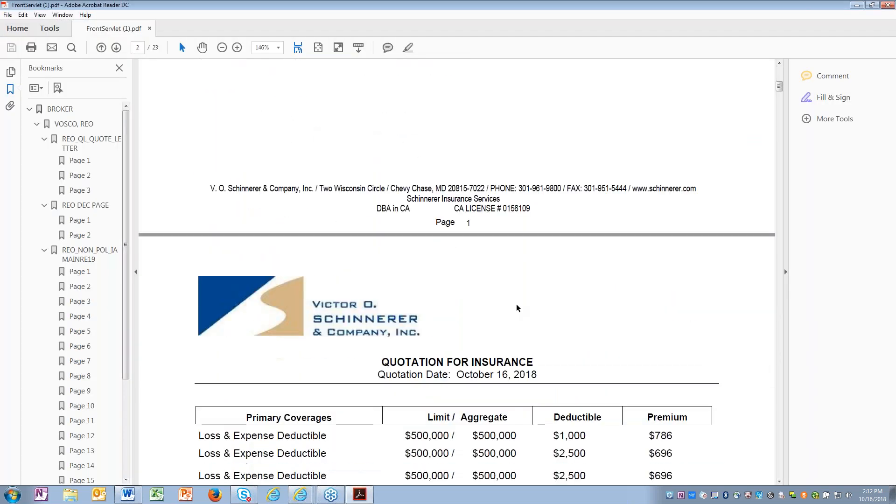
pyautogui.scroll(-10, 516, 304)
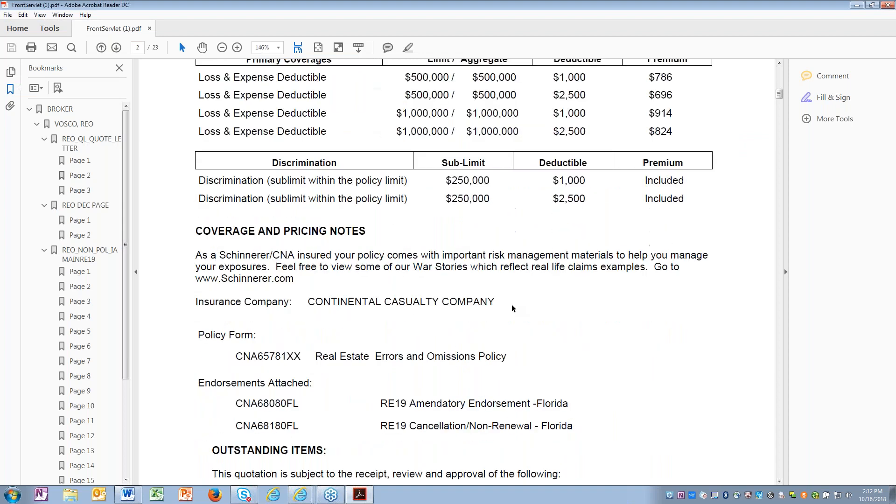
pyautogui.scroll(-10, 511, 301)
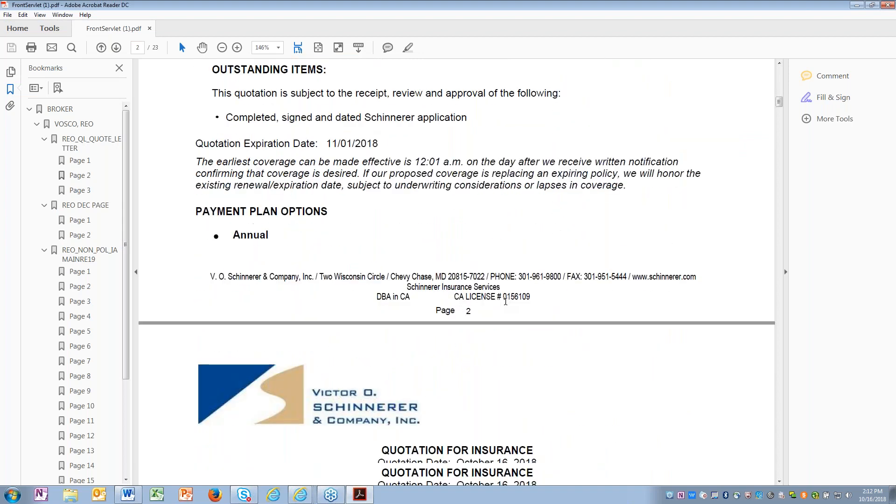
pyautogui.scroll(-8, 510, 307)
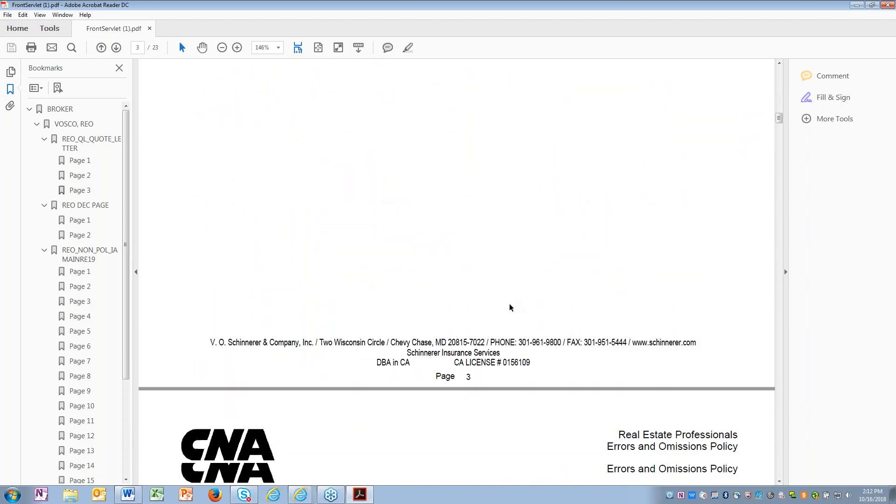
pyautogui.scroll(-6, 511, 306)
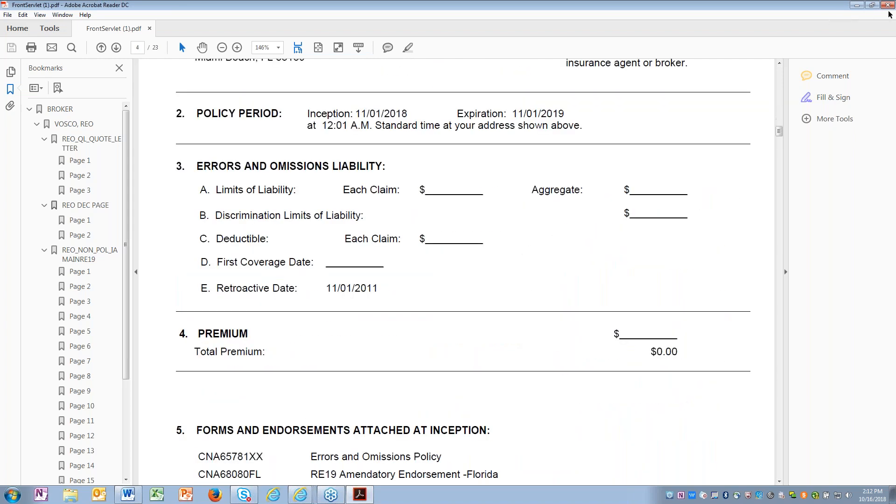
pyautogui.click(889, 5)
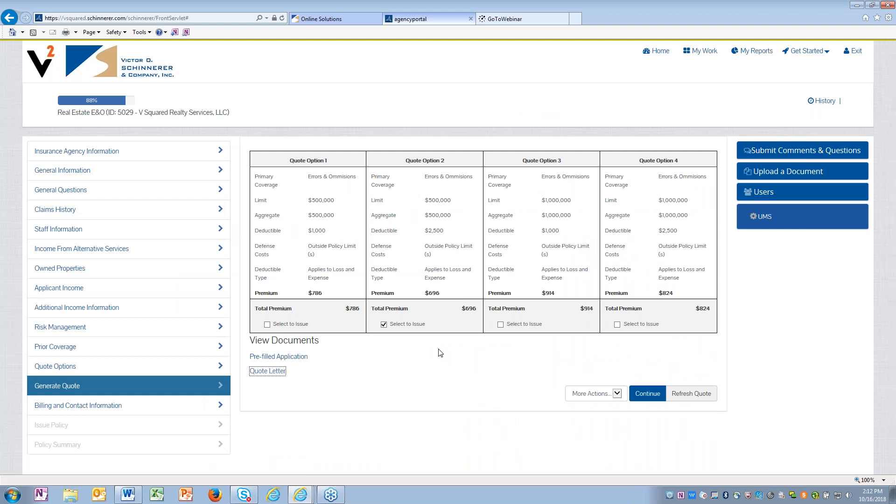
# Continue to the billing and contact information and view the available billing preferences, leaving Agency Bill selected.
pyautogui.click(645, 392)
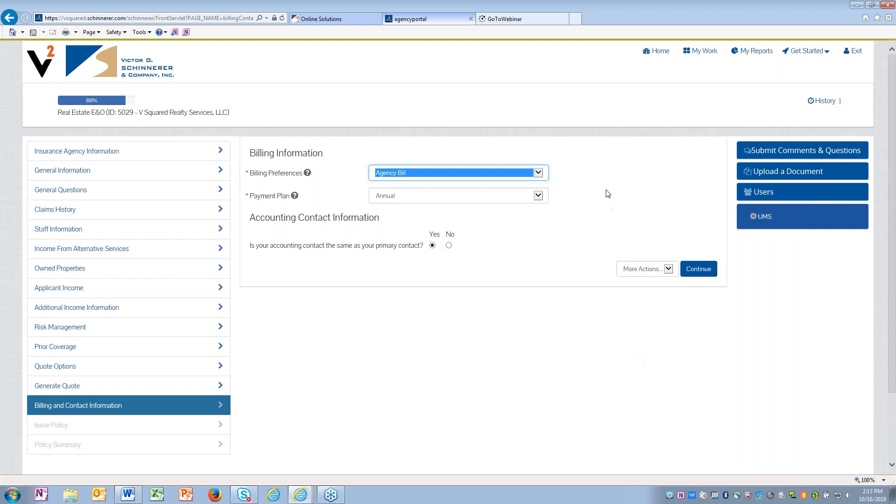
pyautogui.click(542, 176)
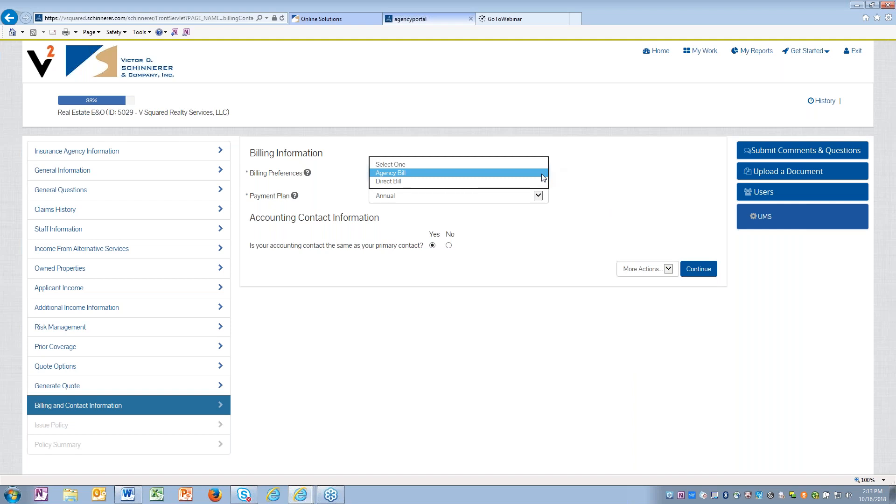
pyautogui.click(586, 180)
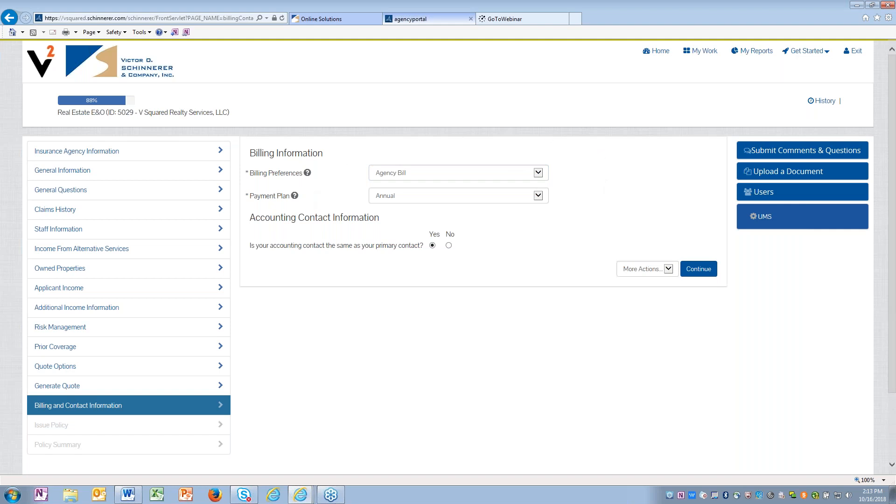
# Check the payment plan field, leaving Annual selected, and read the help explanation for the billing preferences.
pyautogui.click(539, 196)
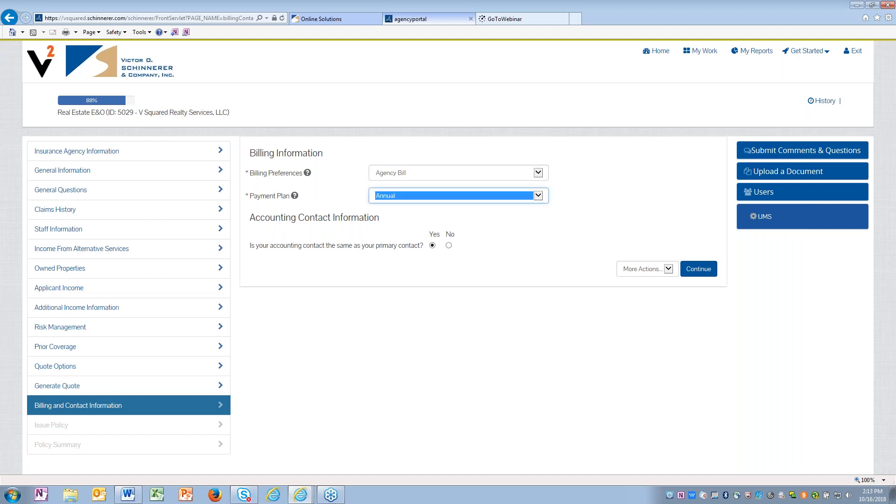
pyautogui.rightClick(306, 178)
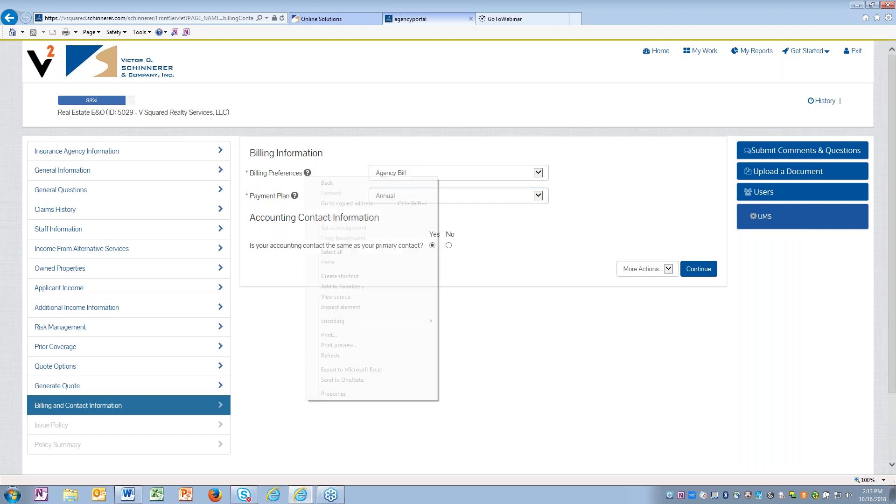
pyautogui.click(307, 173)
pyautogui.click(335, 154)
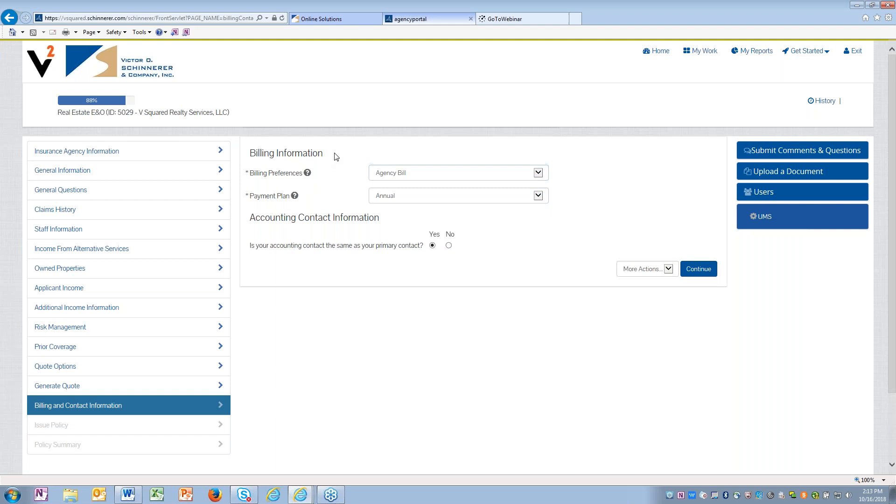
pyautogui.rightClick(335, 154)
pyautogui.click(309, 172)
pyautogui.click(308, 173)
pyautogui.click(307, 172)
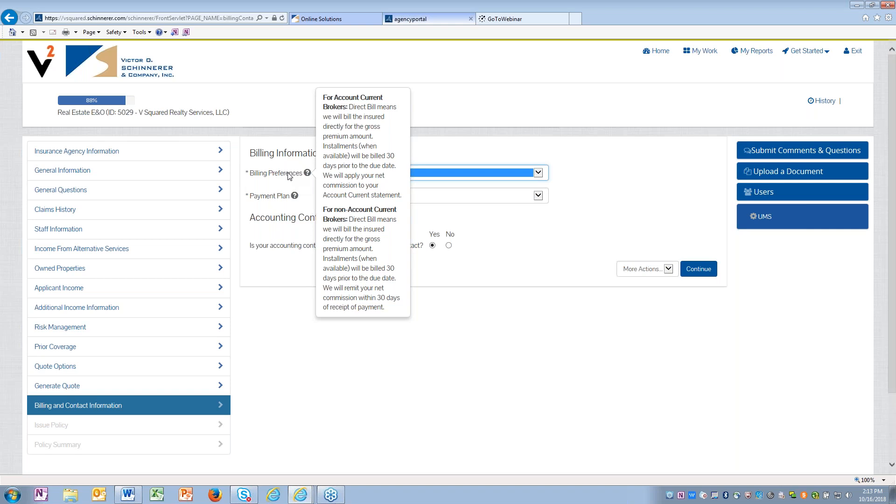
pyautogui.click(680, 152)
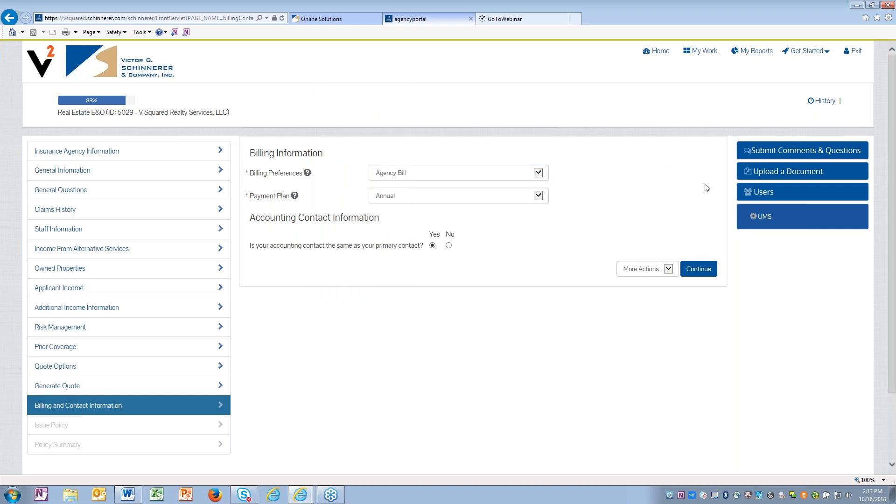
# Continue to the Issue Policy page and expand the sections for submitting comments and questions and uploading a document.
pyautogui.click(714, 273)
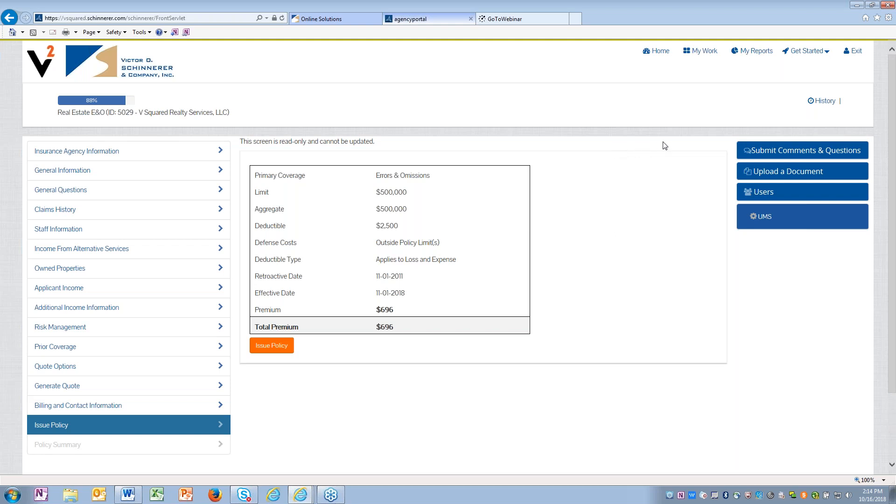
pyautogui.click(799, 152)
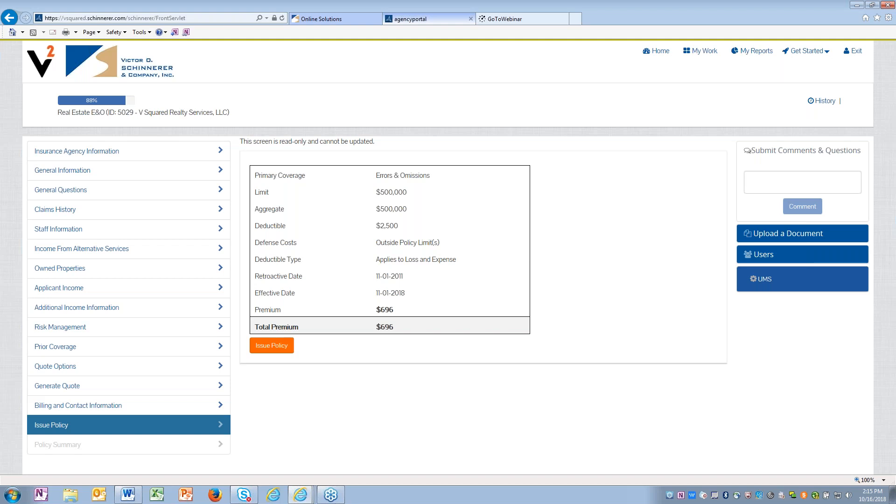
pyautogui.click(822, 233)
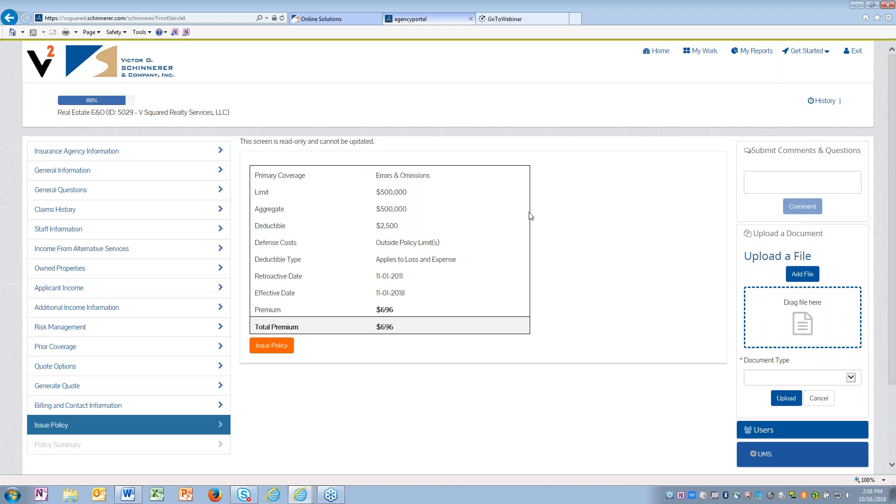
# Open the My Work list and look through the Real Estate E&O work items and their statuses.
pyautogui.click(695, 52)
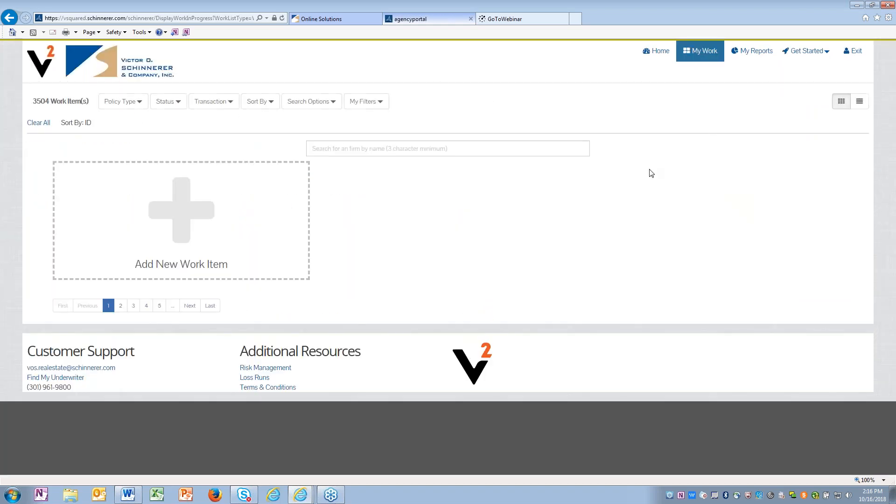
pyautogui.scroll(-10, 581, 191)
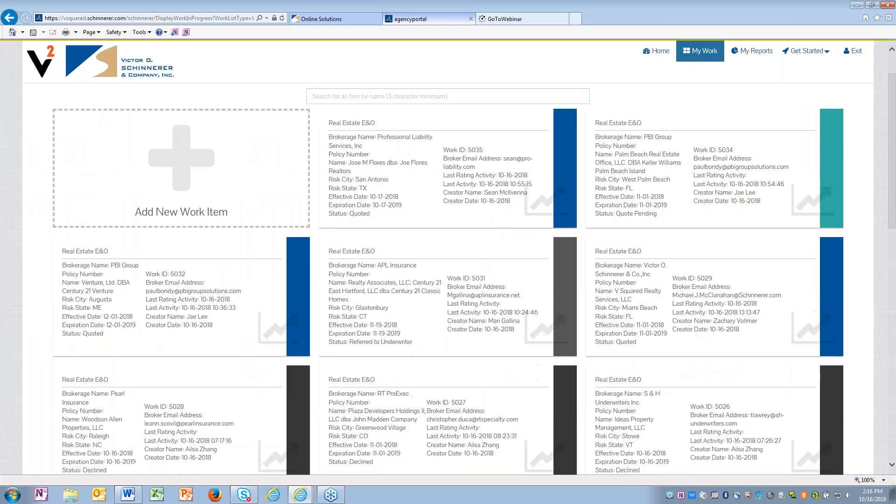
pyautogui.scroll(10, 575, 201)
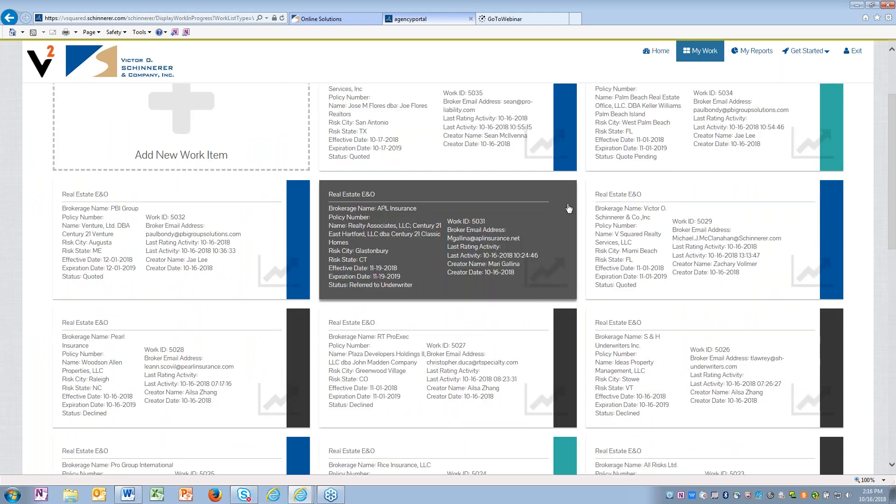
pyautogui.scroll(2, 569, 209)
# Return to the portal's home page and review the most recent submissions, underwriting review queue and status tiles.
pyautogui.click(112, 71)
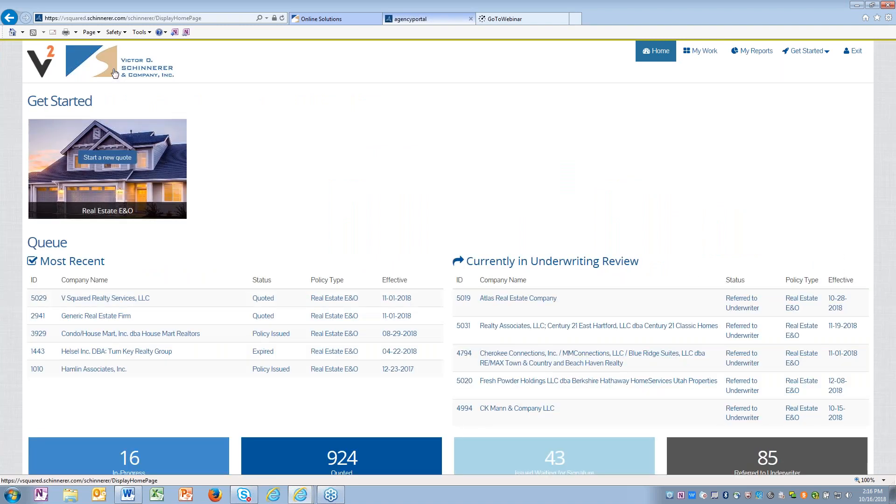
pyautogui.scroll(-2, 344, 424)
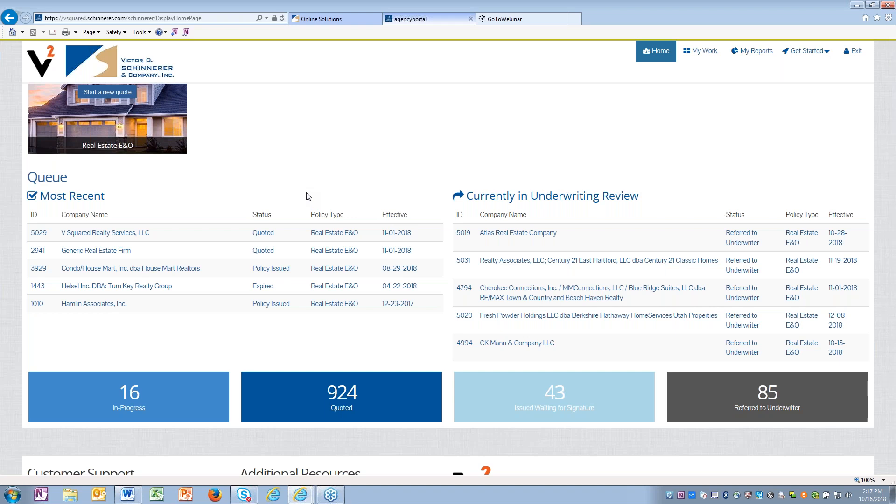
pyautogui.scroll(2, 406, 182)
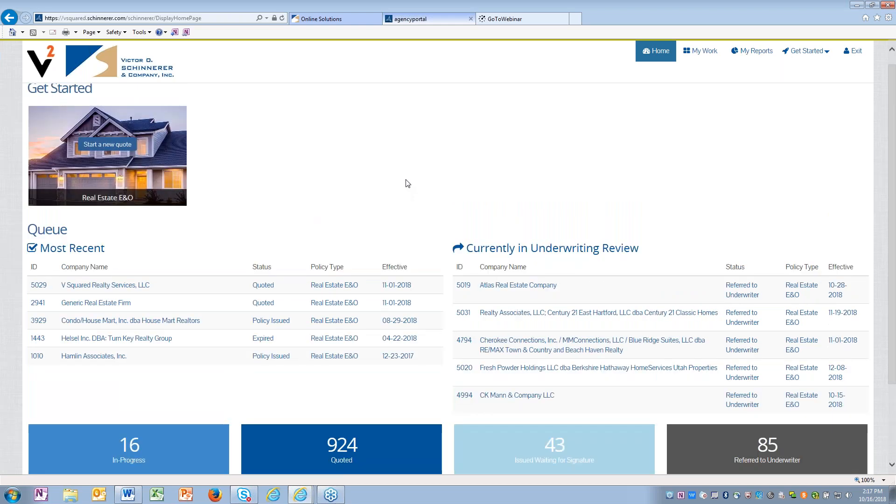